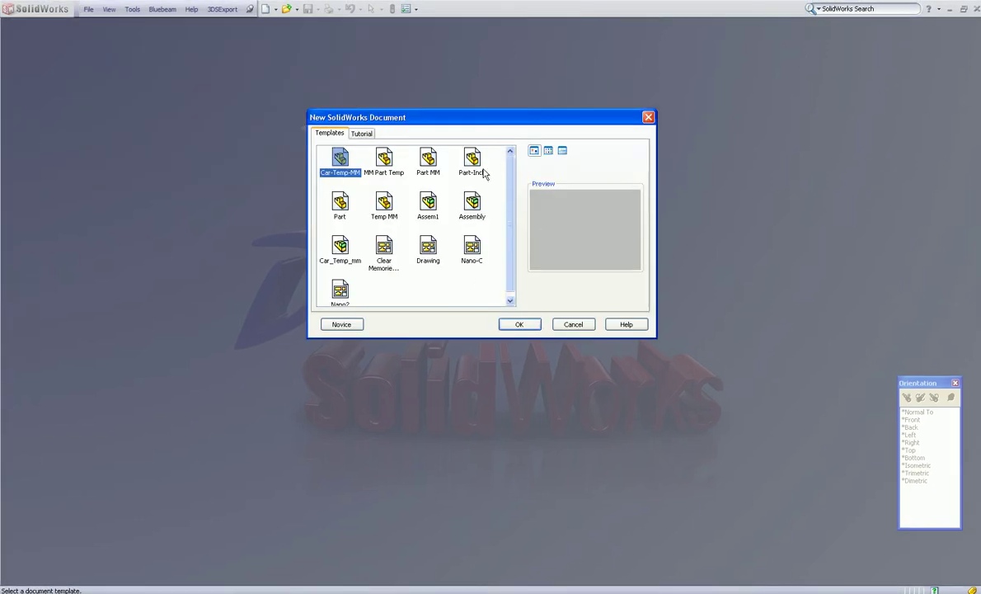
Create a new part from the Part-Inch template and start a sketch on the Front plane.
double_click(473, 165)
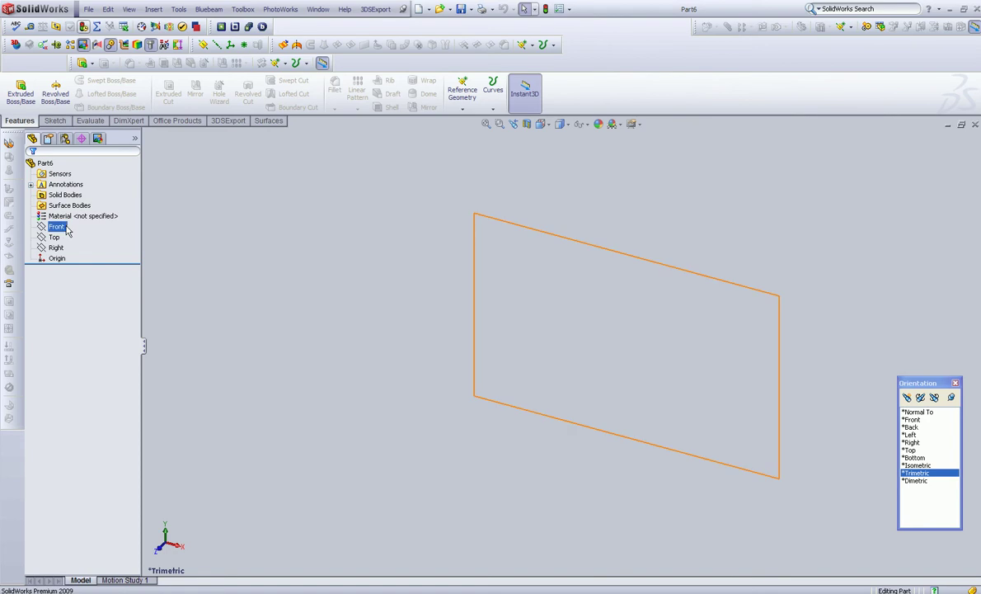
click(69, 231)
click(67, 209)
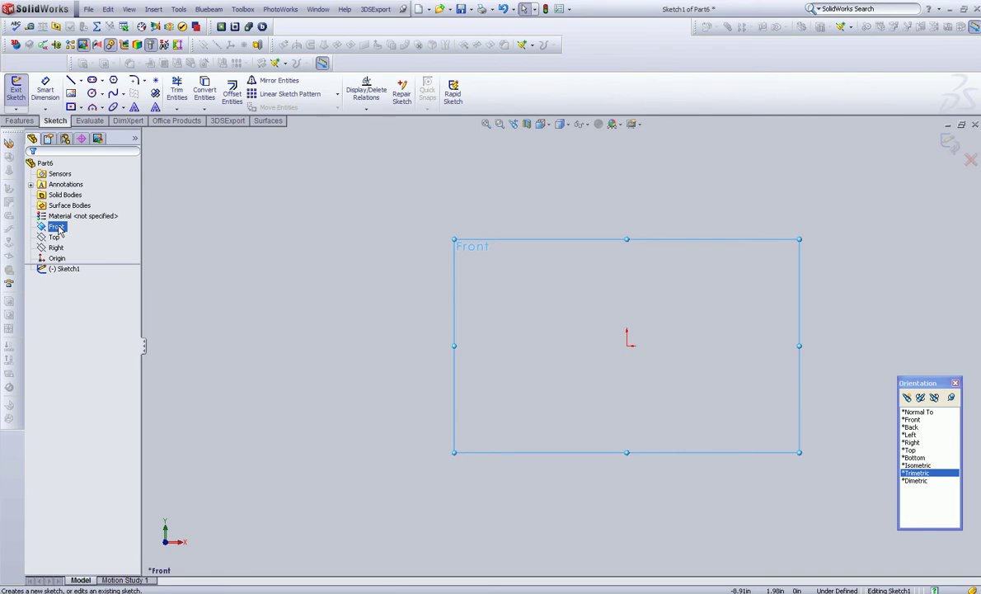
Exit the empty first sketch and open a fresh sketch on the Front plane.
click(57, 227)
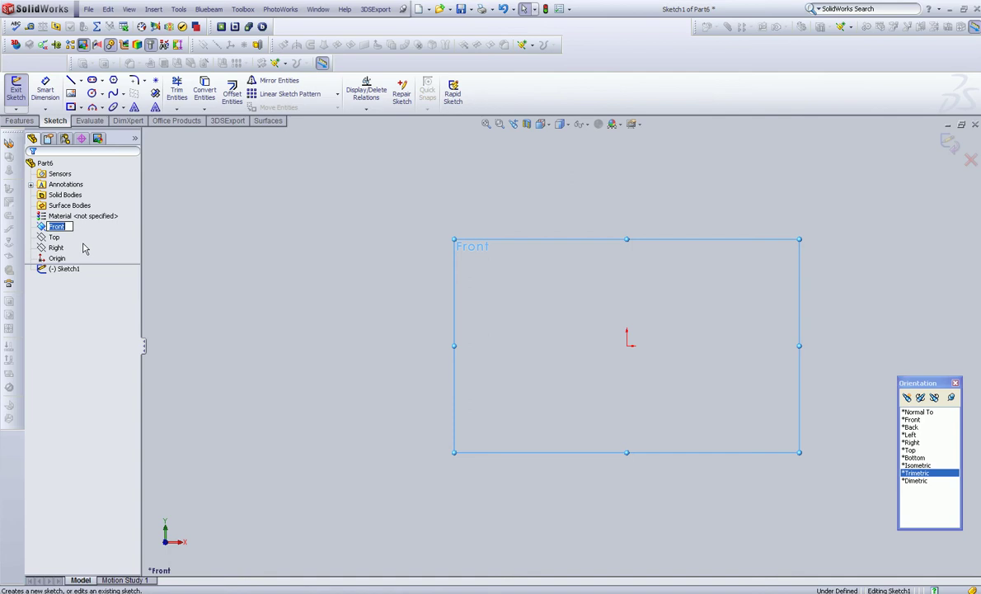
click(263, 304)
click(970, 160)
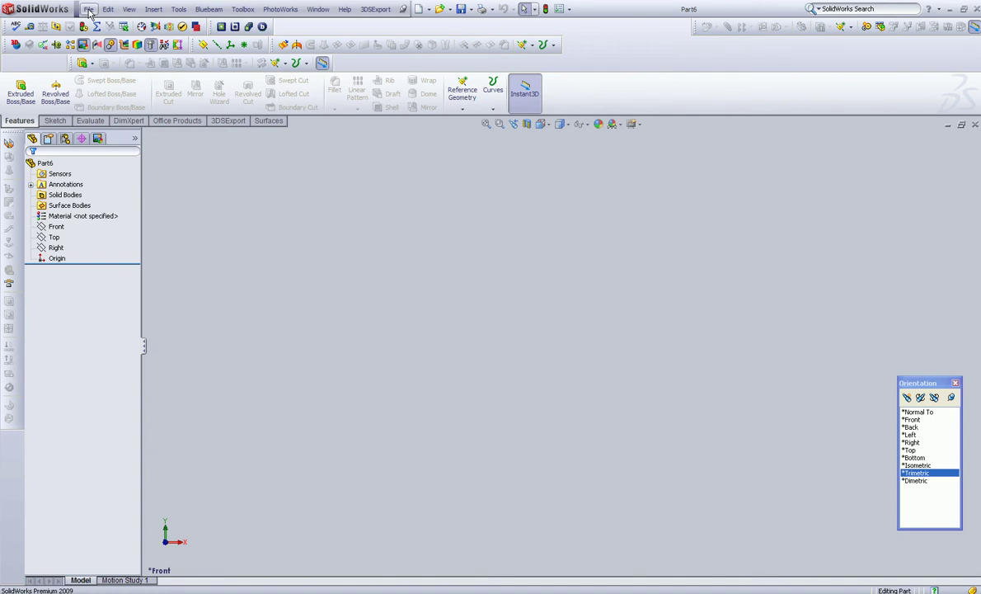
click(56, 227)
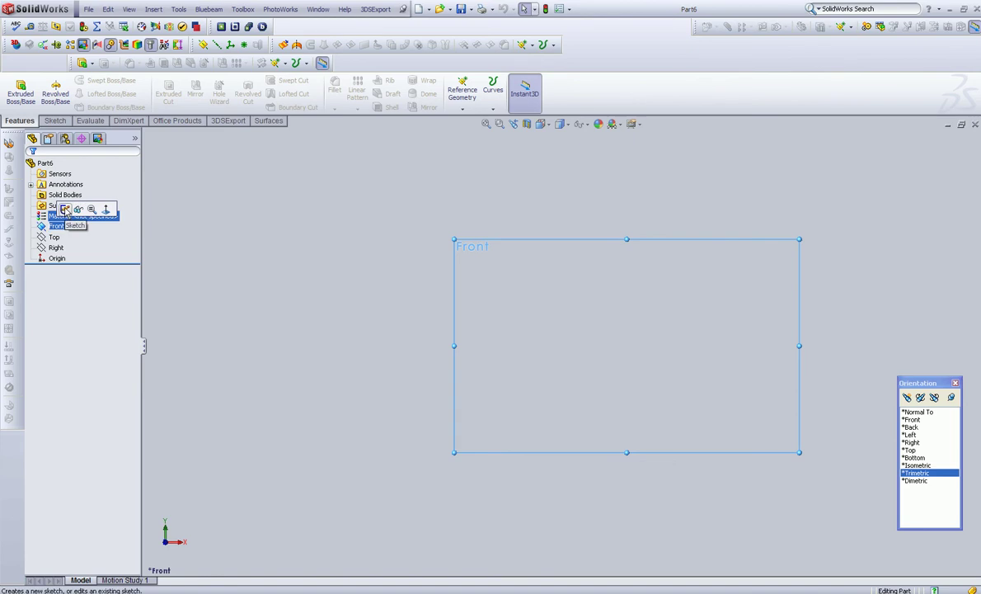
click(66, 209)
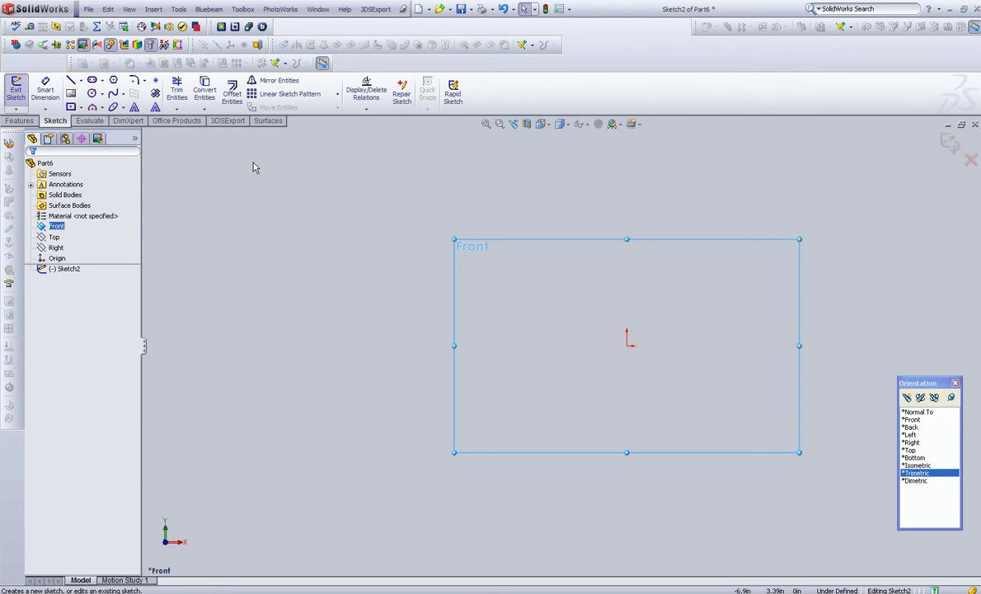
Draw a center rectangle from the origin out to a corner point, with its diagonal construction lines.
click(70, 107)
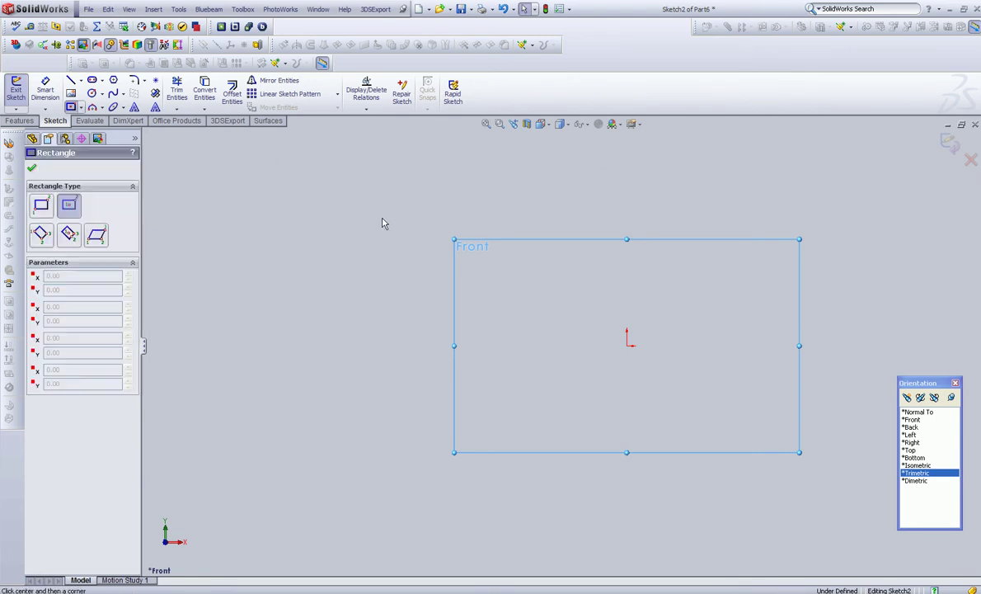
click(627, 345)
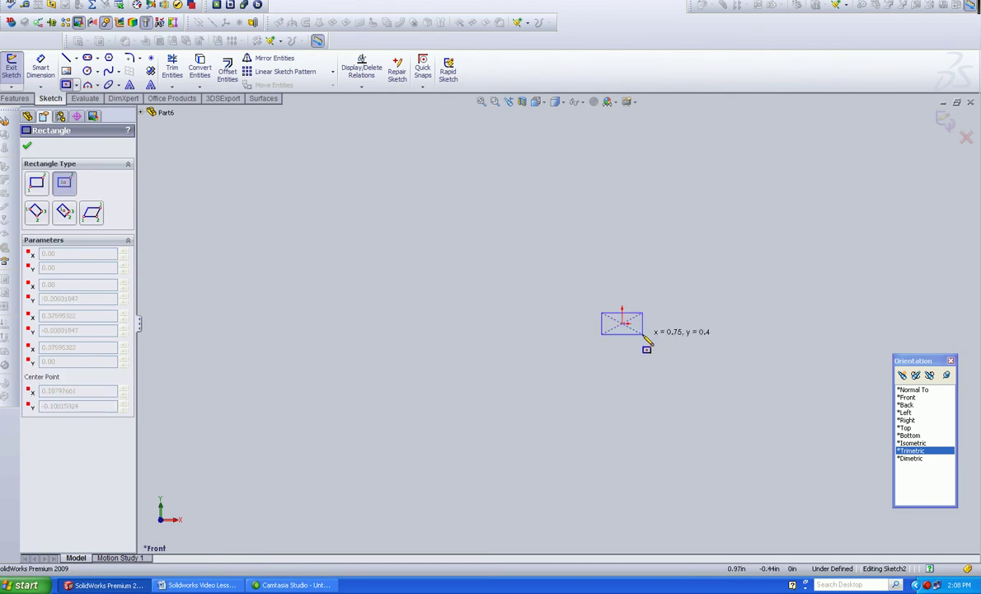
click(809, 440)
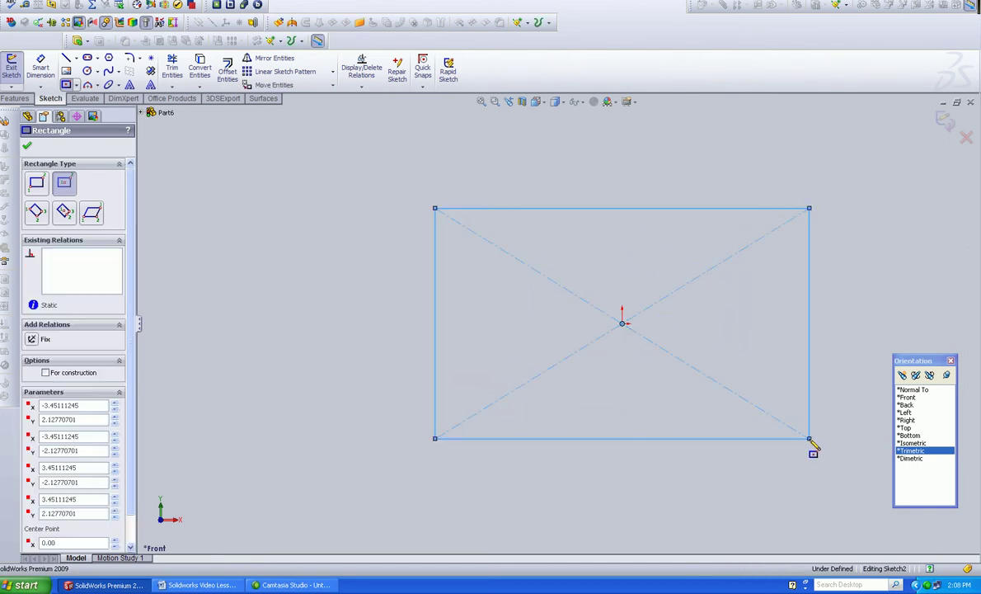
click(26, 146)
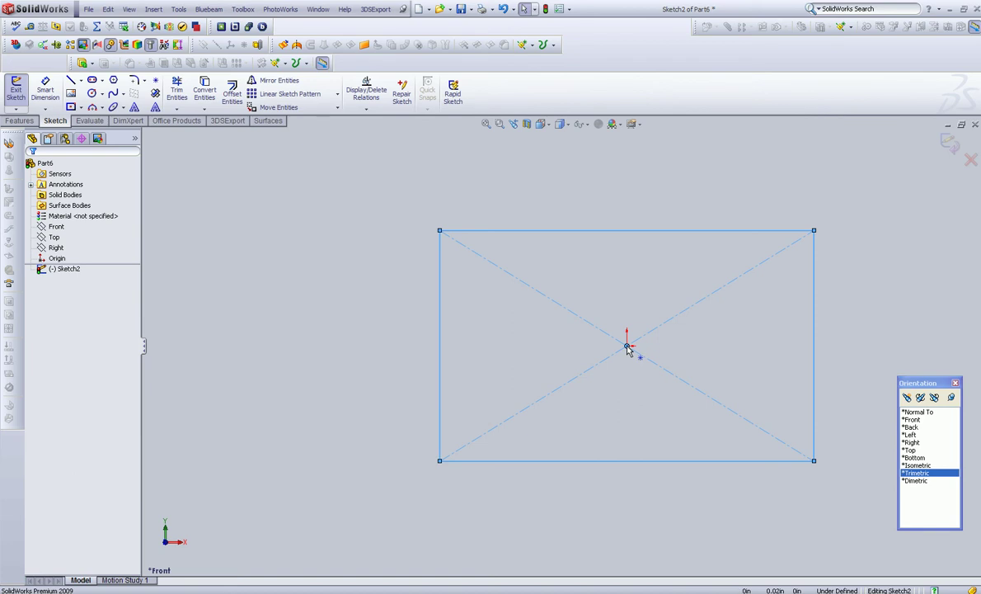
Dimension the rectangle's left edge to 5 in and top edge to 7 in.
click(45, 90)
click(441, 380)
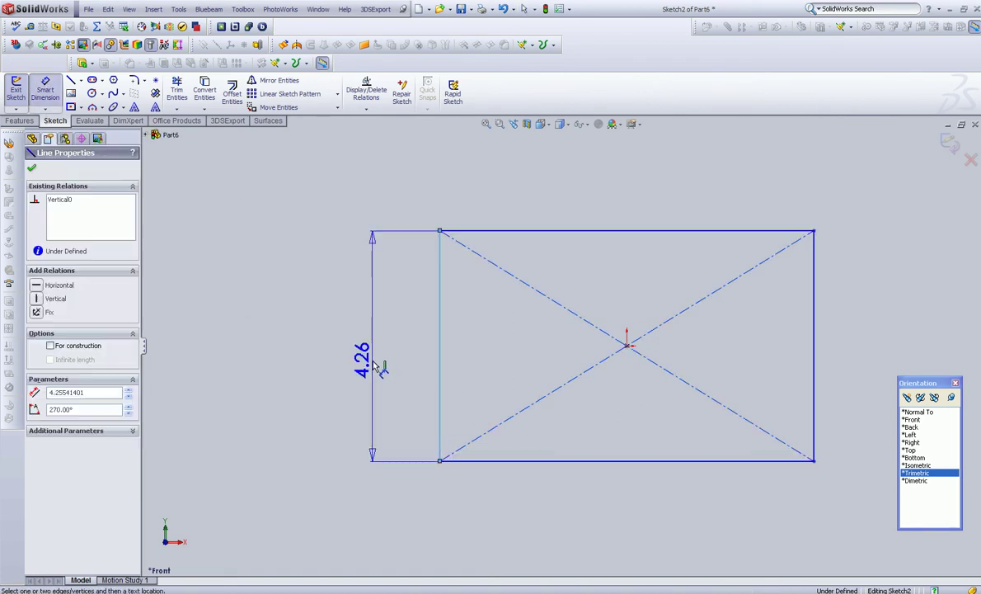
click(375, 363)
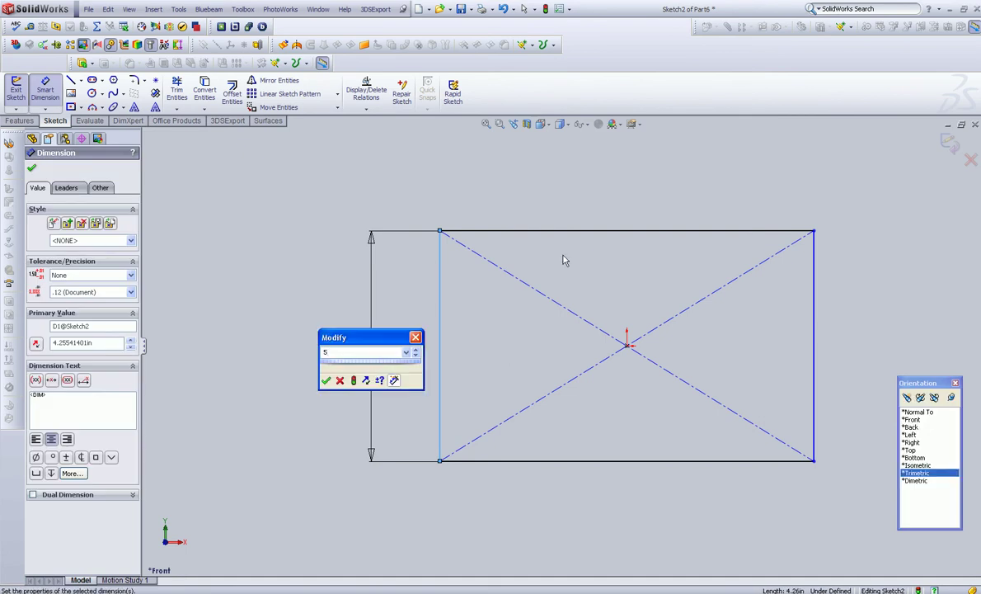
text(5)
key(Return)
click(609, 211)
click(607, 188)
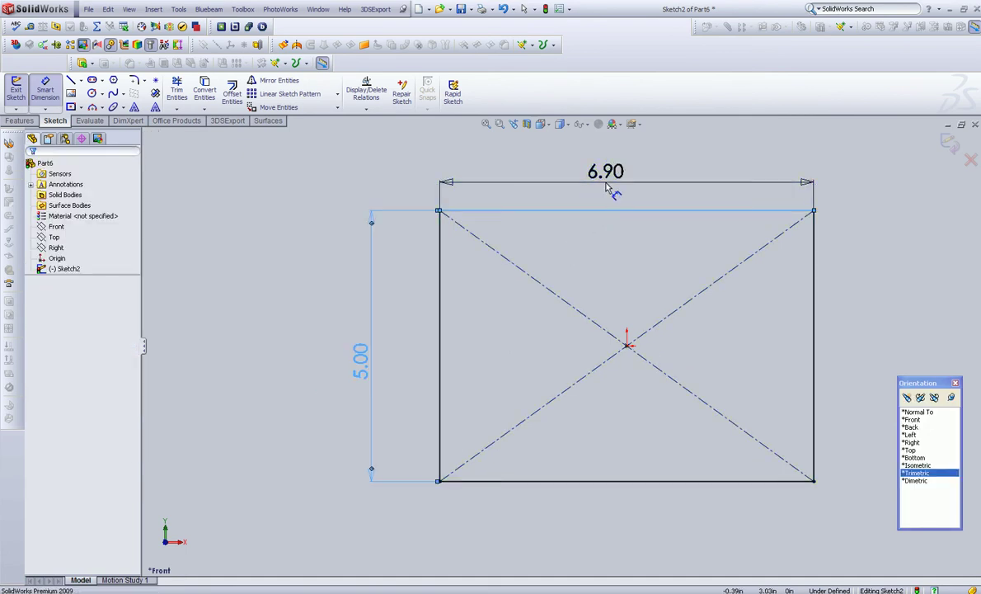
text(7)
key(Return)
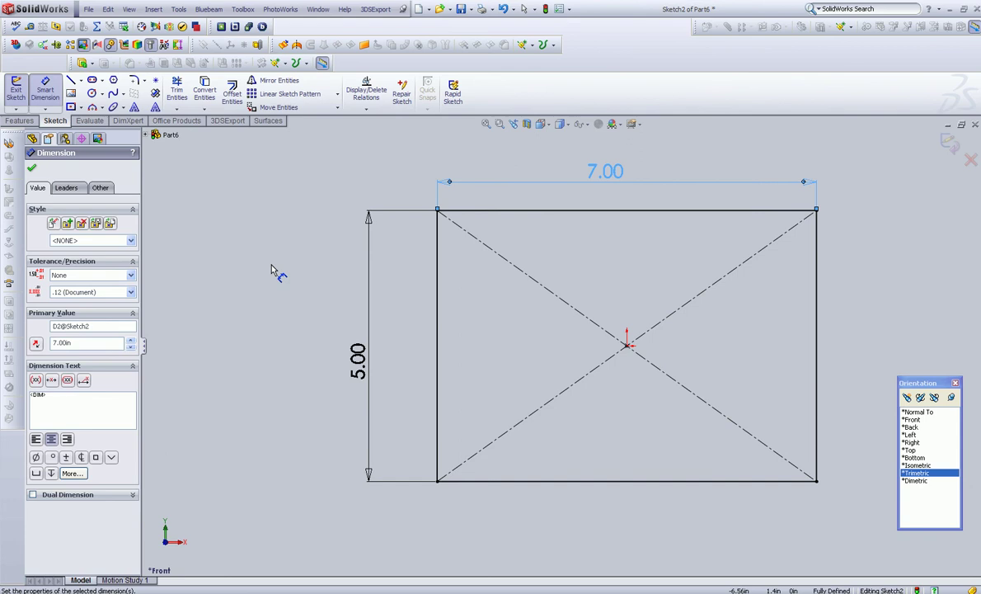
click(31, 165)
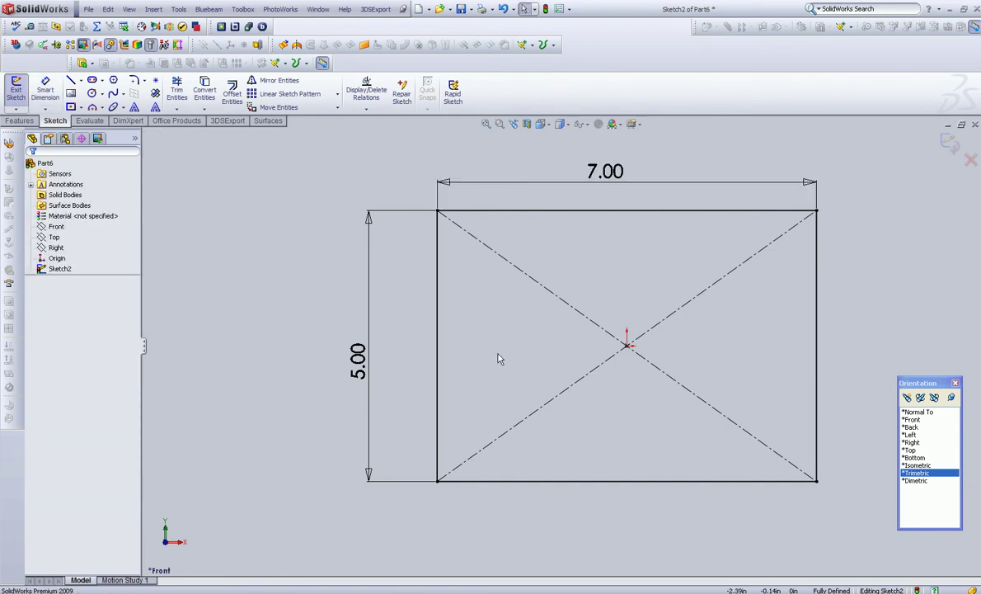
Undo the width dimension, then re-dimension the top edge to 7 in.
key(ctrl+z)
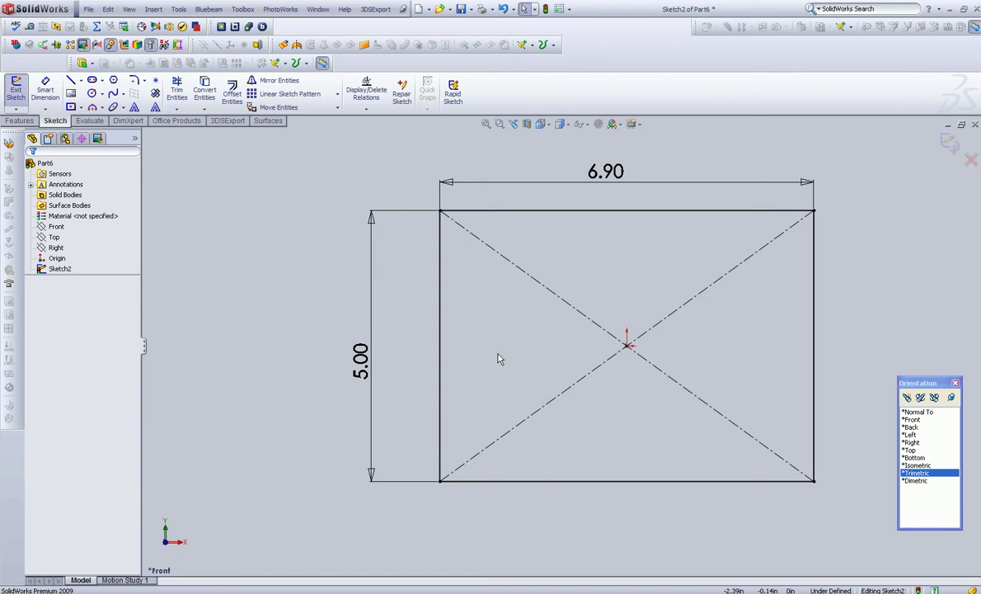
key(ctrl+z)
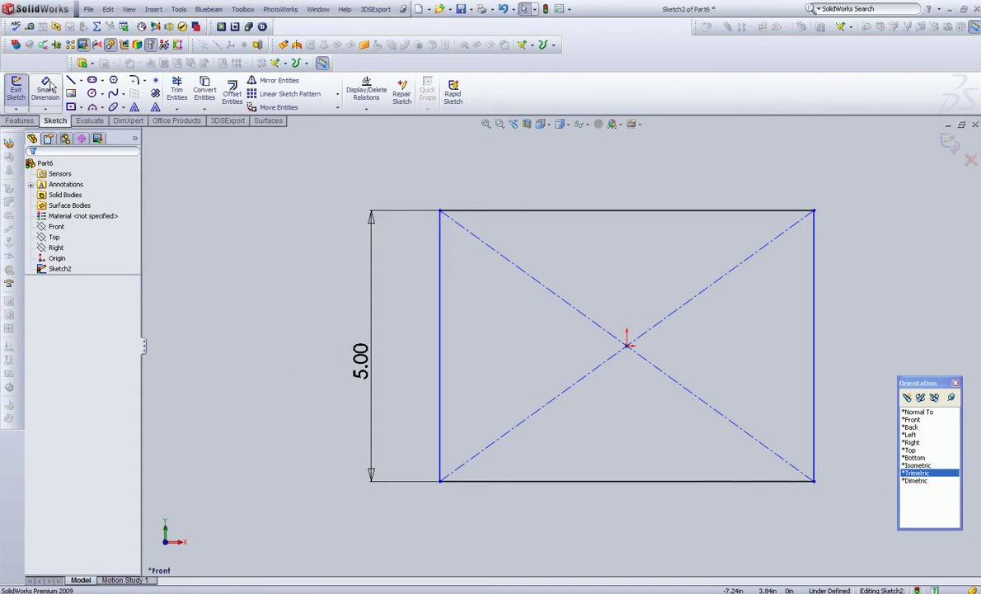
click(48, 88)
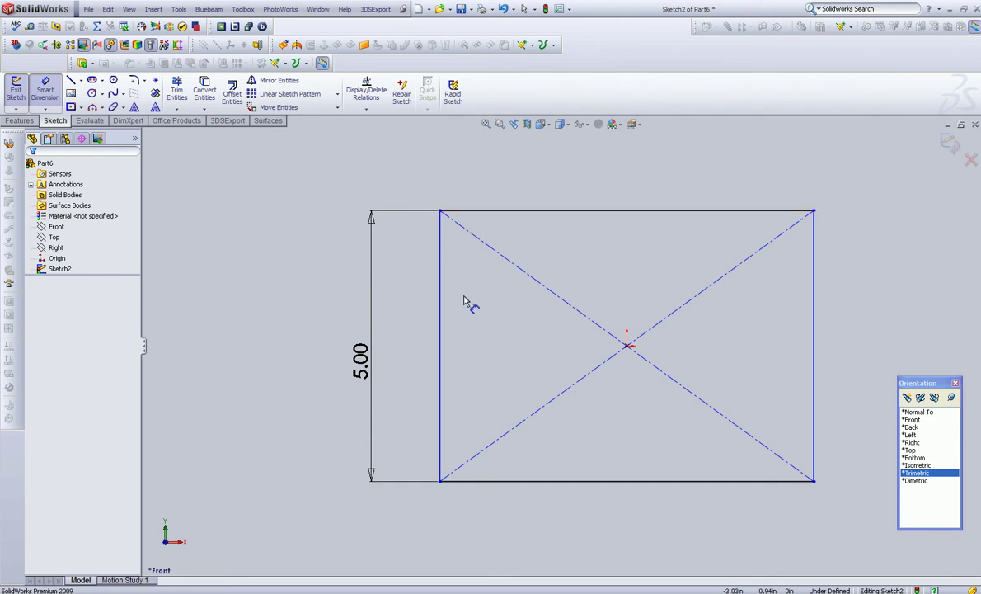
click(575, 200)
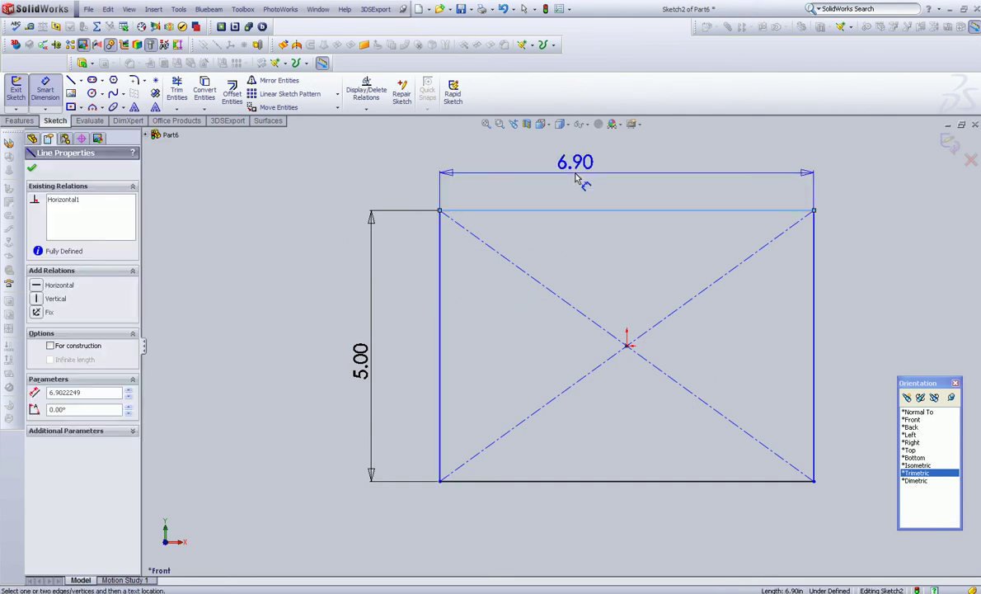
click(583, 180)
text(7)
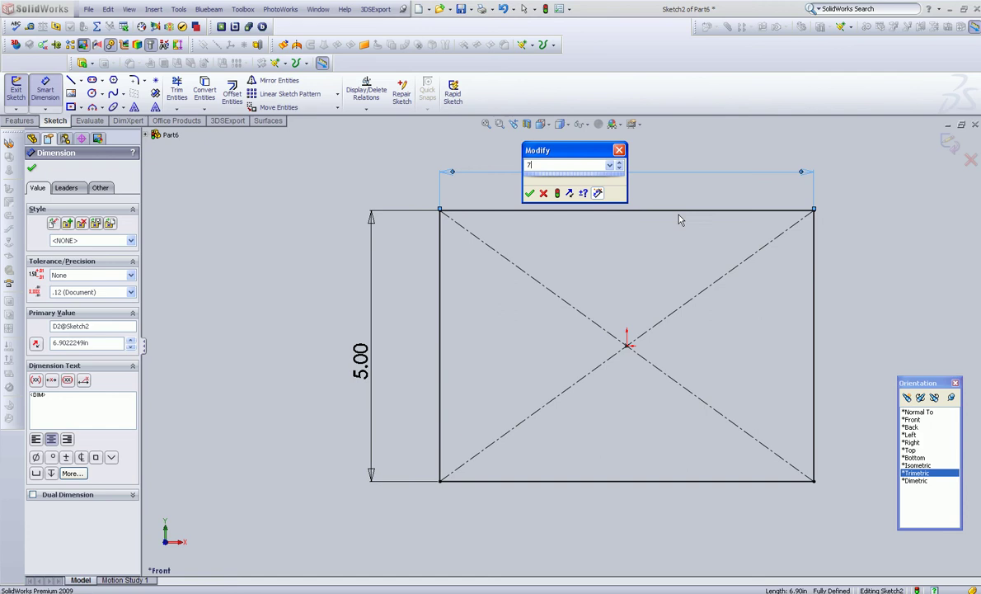
key(Return)
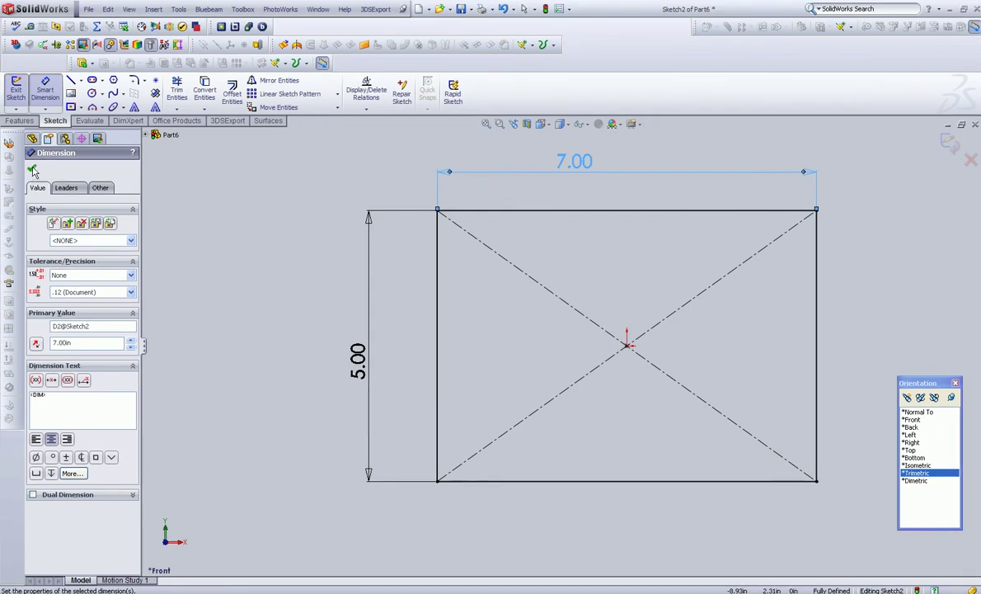
Draw a large circle centred on the rectangle's origin.
click(33, 170)
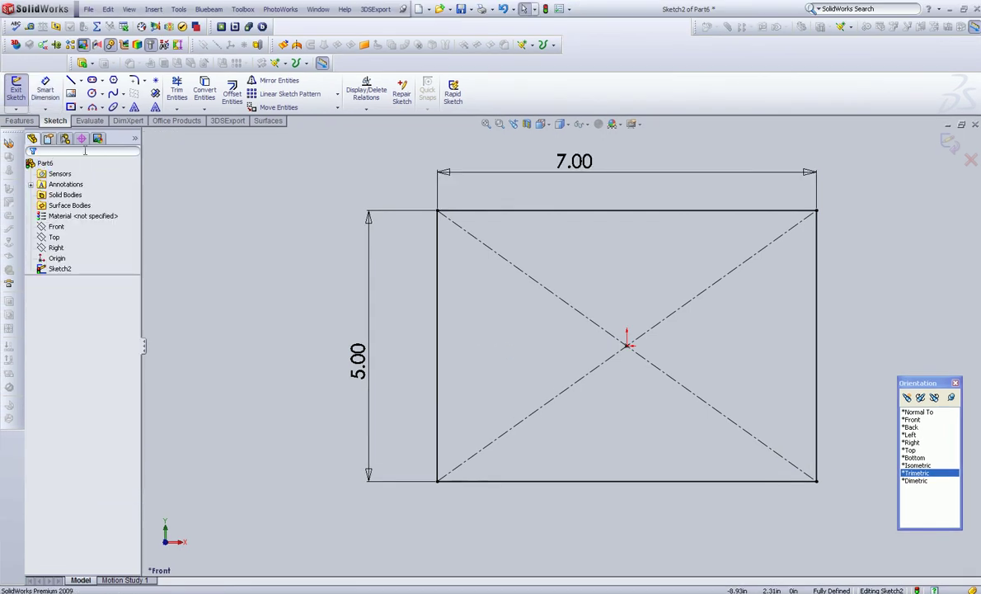
click(93, 94)
click(626, 341)
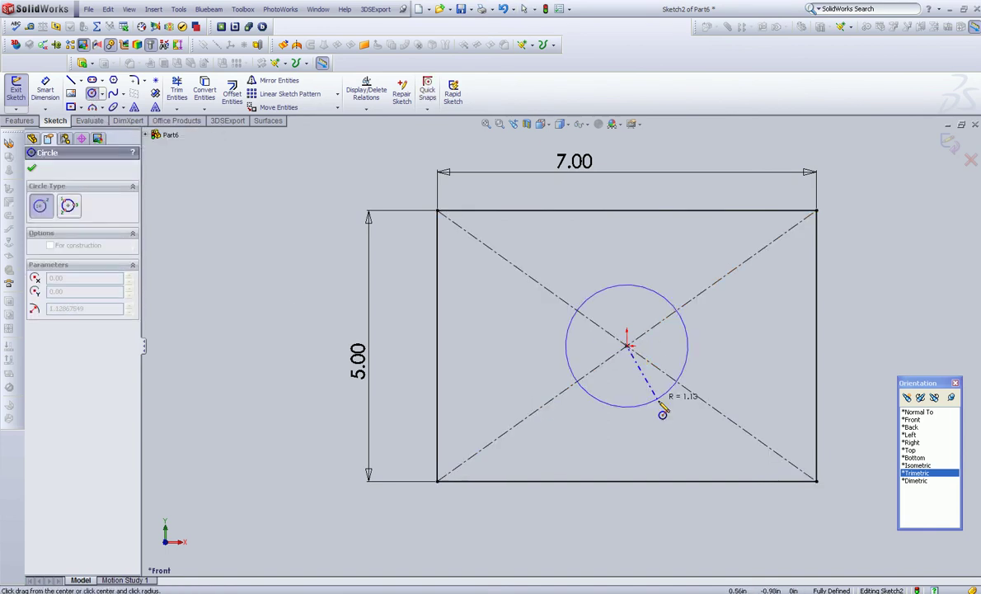
click(664, 404)
key(Escape)
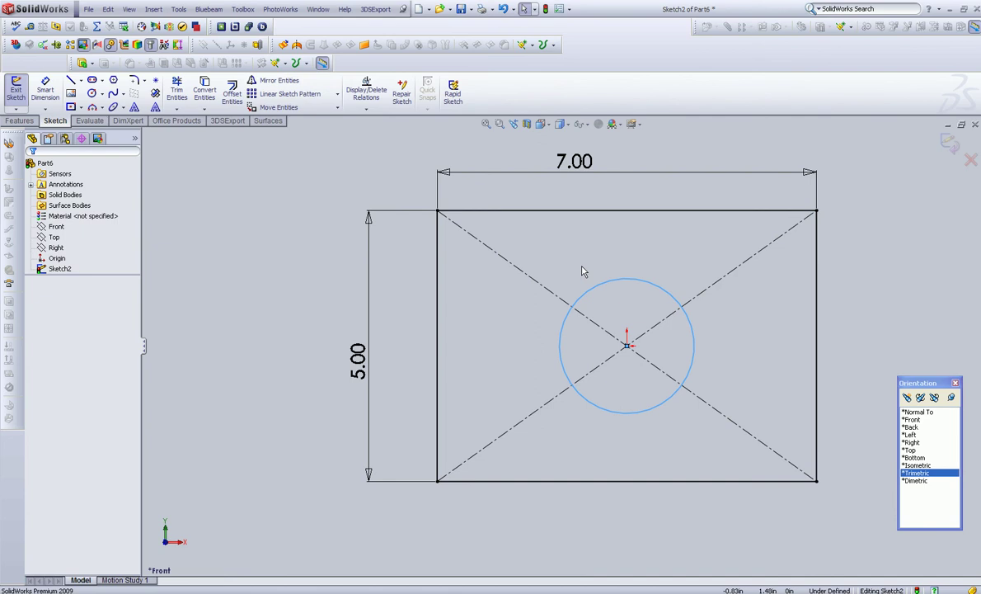
click(16, 122)
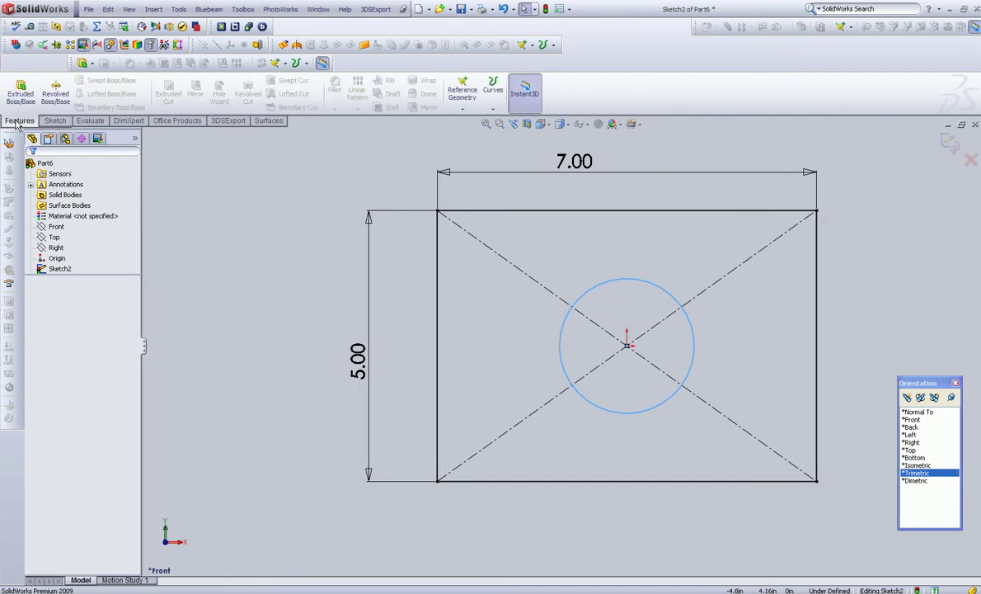
Extrude Sketch2 to a 2 in depth, leaving a round hole through the block.
click(23, 89)
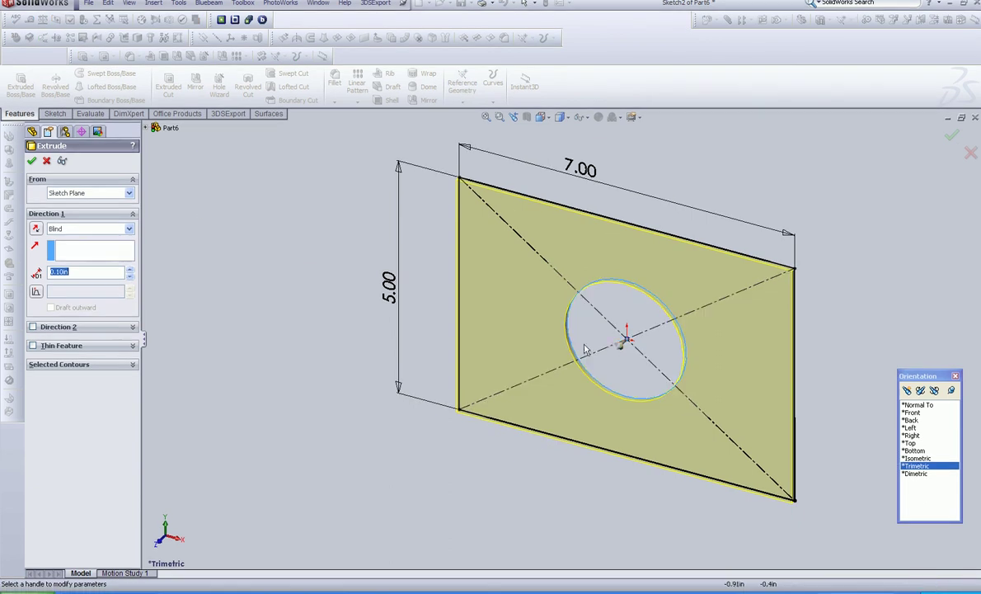
mouse_move(625, 344)
mouse_down()
mouse_move(537, 405)
mouse_move(151, 252)
mouse_up()
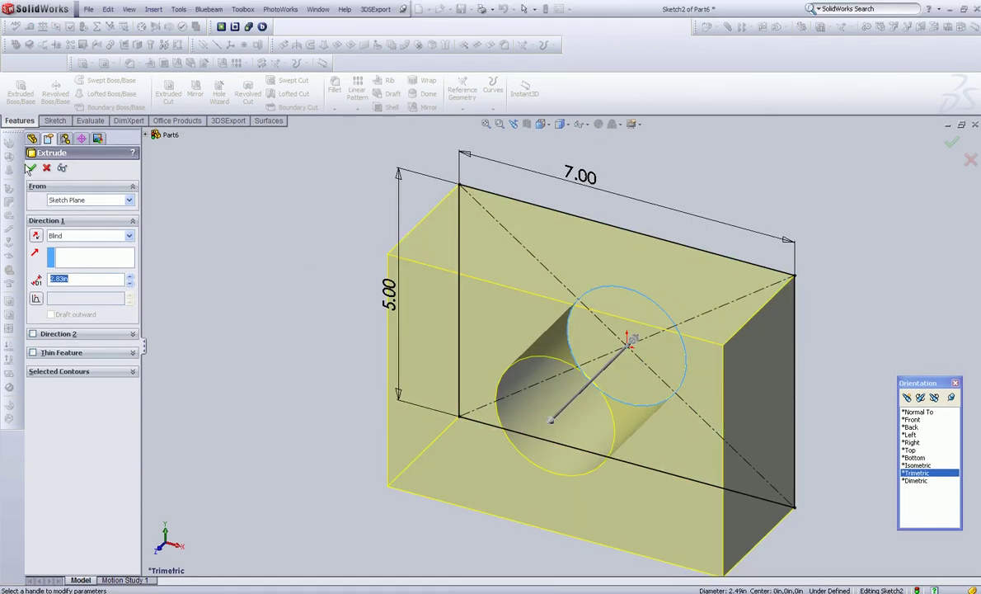
text(2)
key(Return)
click(290, 294)
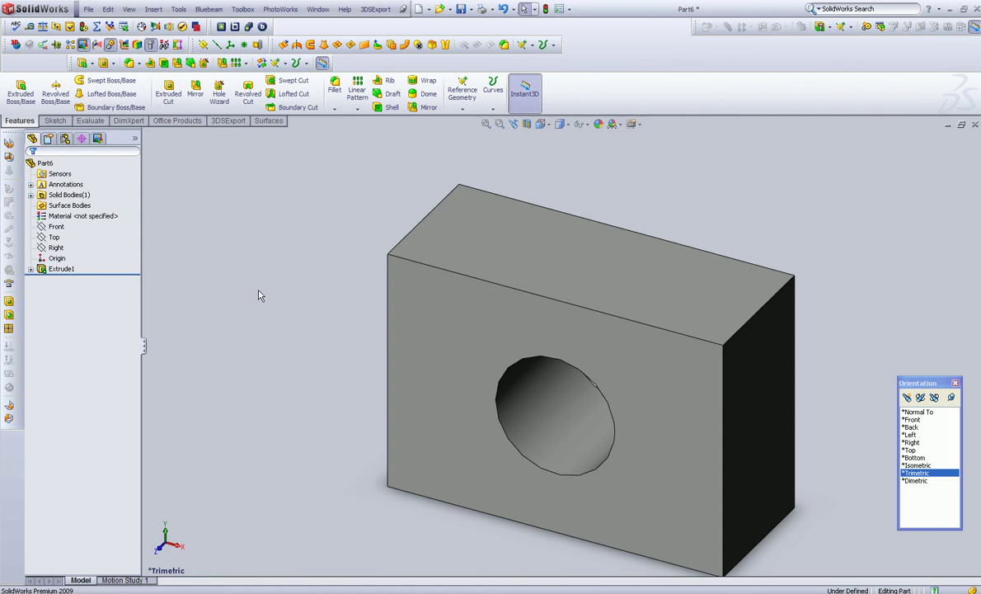
Edit Sketch2 under Extrude1 and set the view Normal To the sketch.
click(31, 269)
click(74, 279)
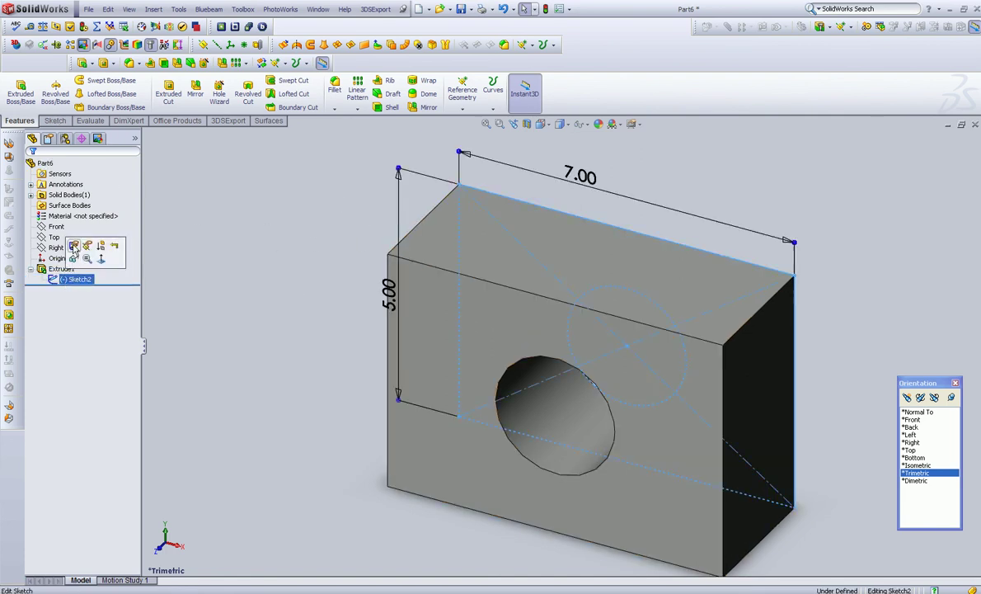
click(74, 245)
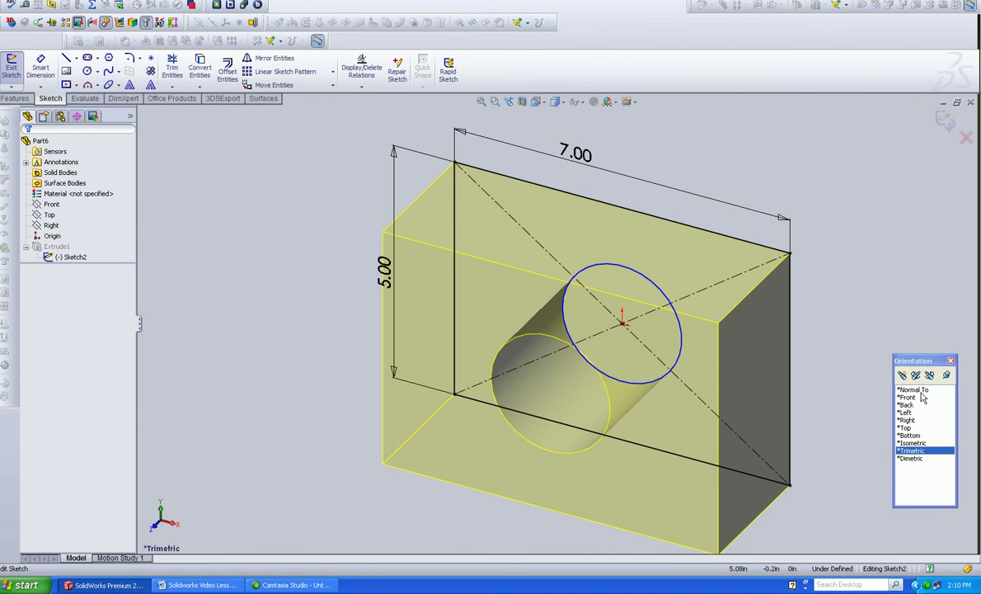
click(915, 389)
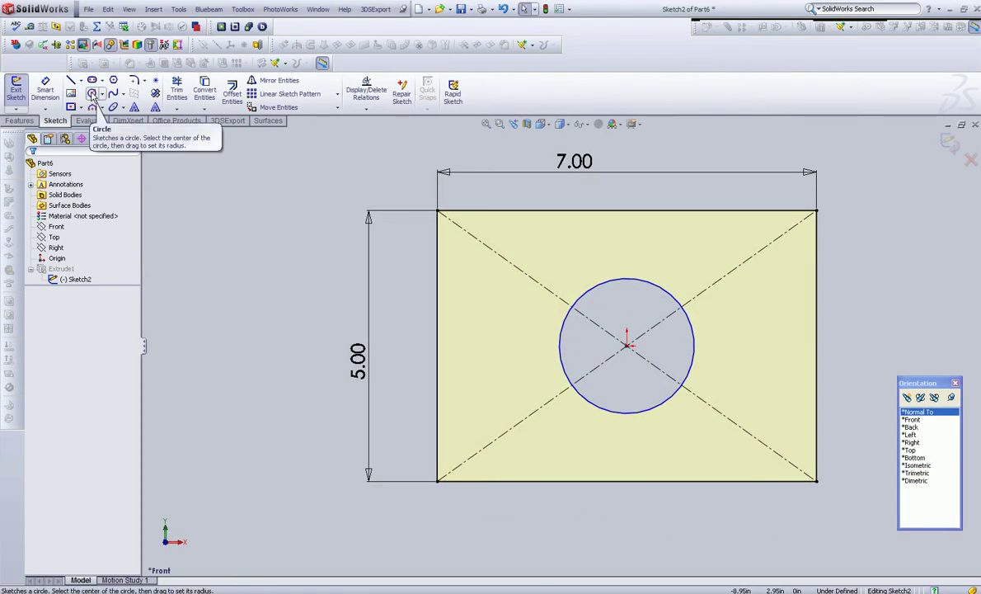
Draw a small circle and drag its centre onto the upper-left diagonal.
click(92, 94)
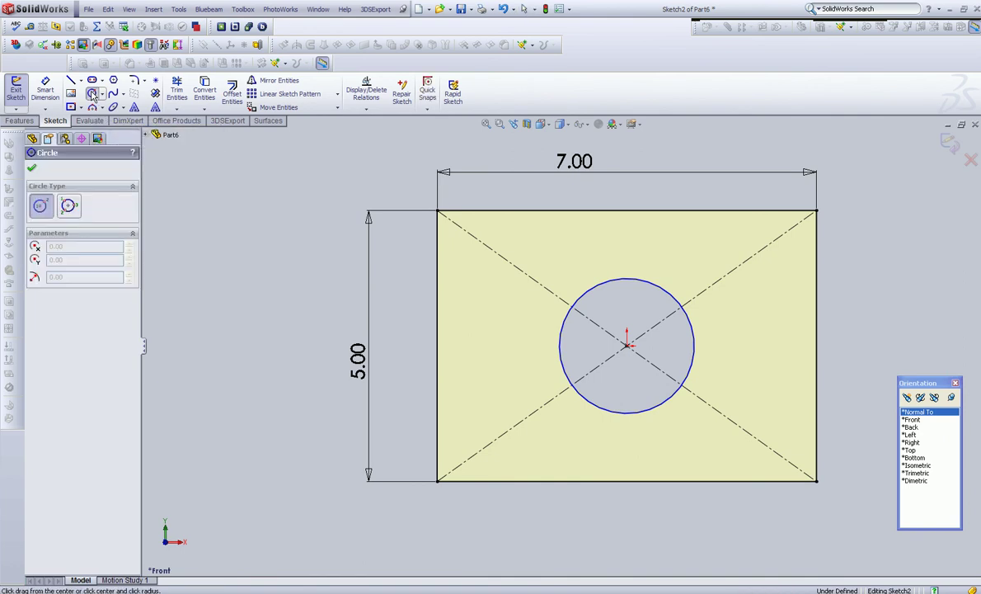
click(498, 254)
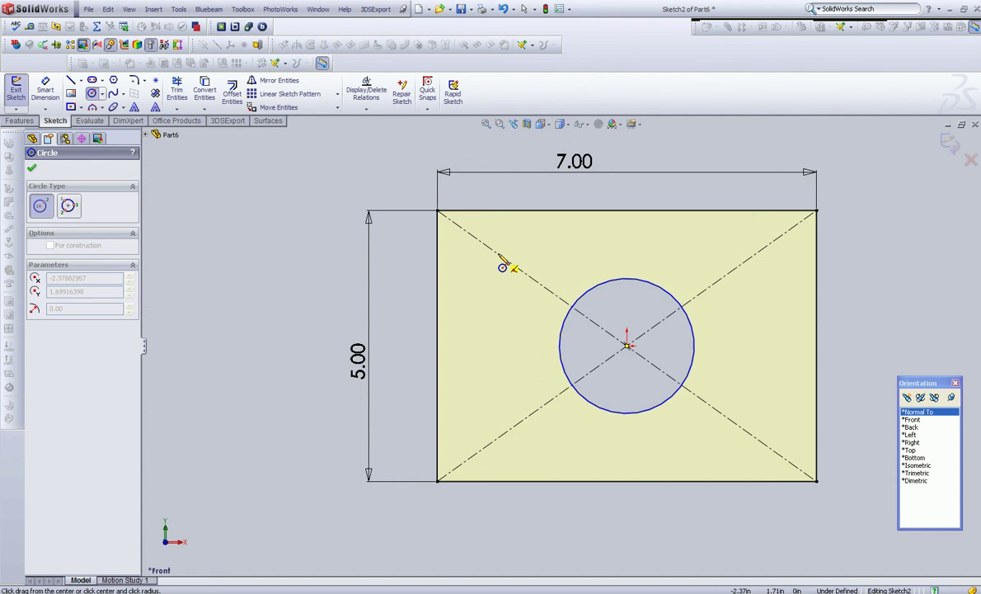
click(506, 277)
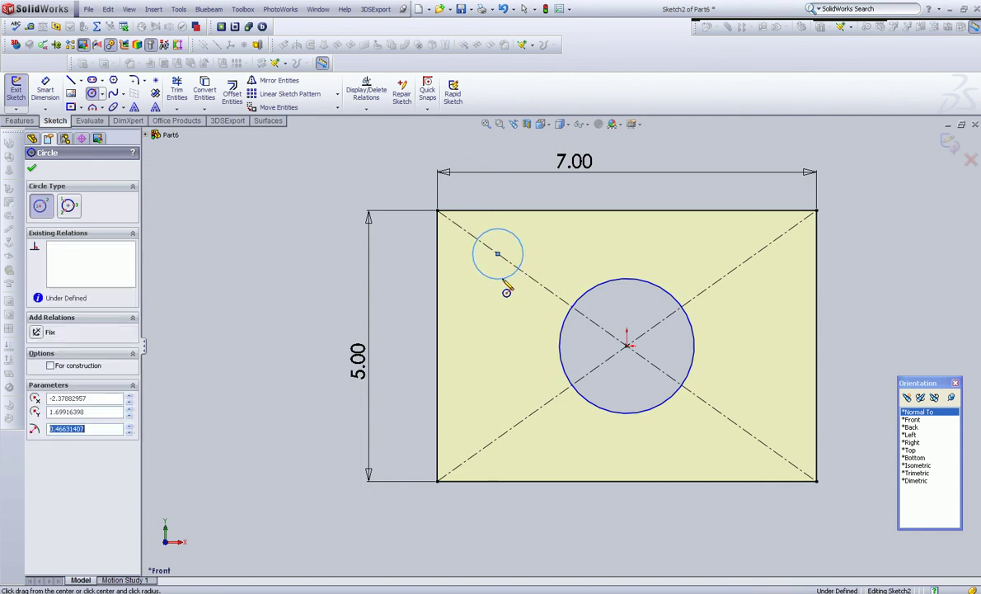
click(32, 167)
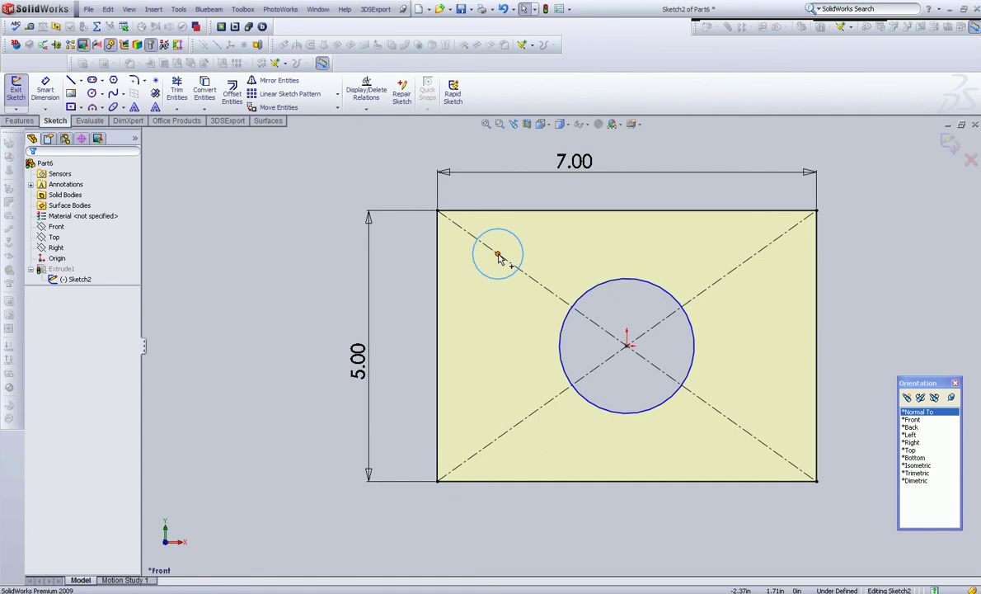
drag(498, 254, 465, 274)
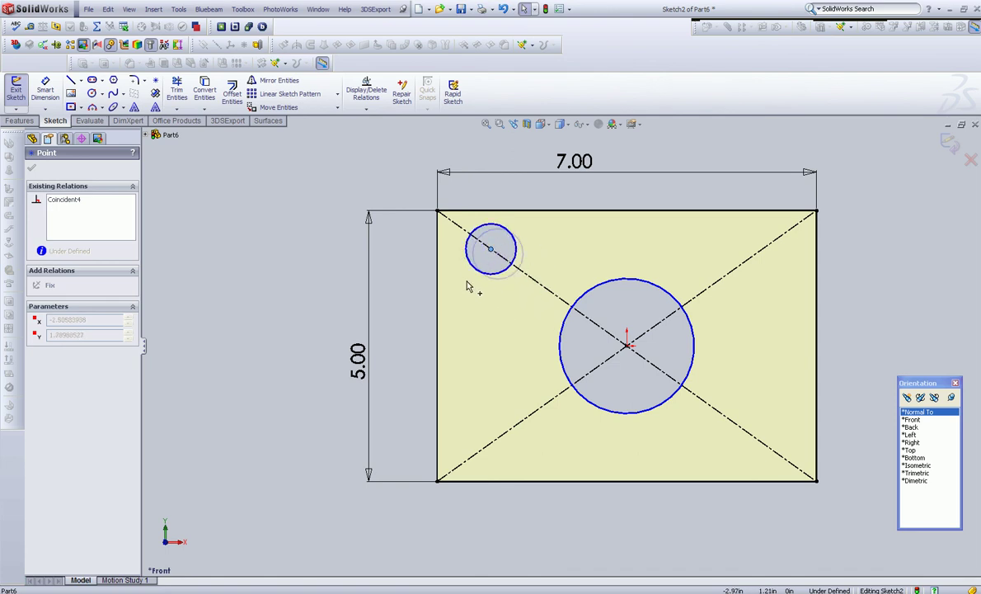
mouse_move(474, 297)
mouse_down()
mouse_move(466, 284)
mouse_move(471, 295)
mouse_up()
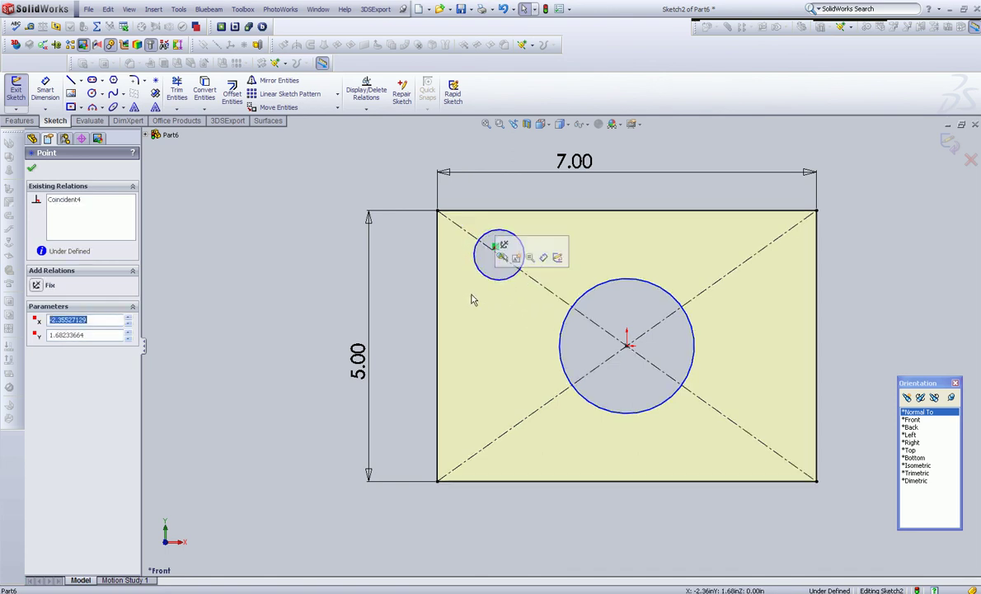
click(32, 171)
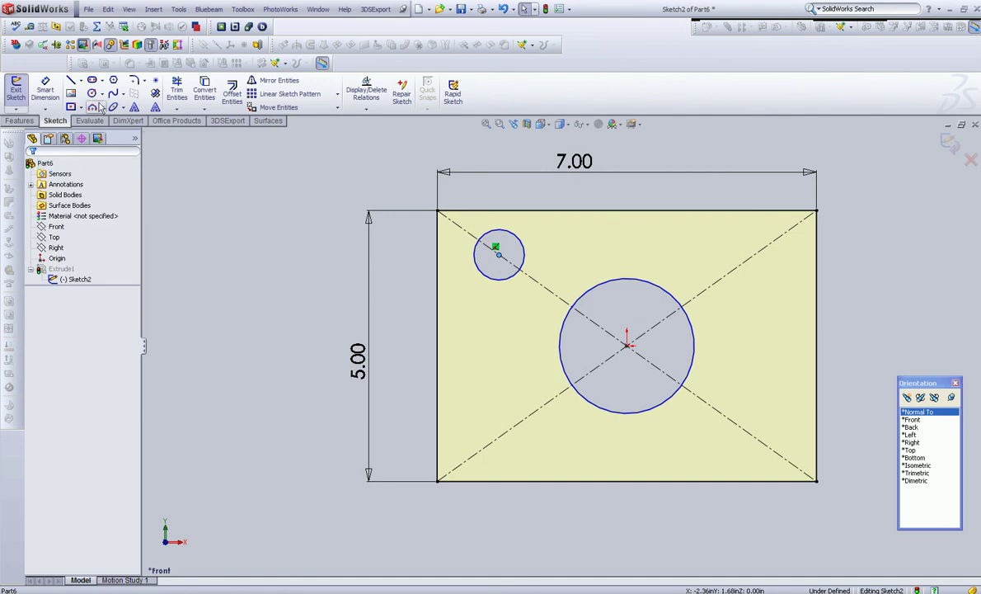
Sketch small circles on the upper-right, lower-right and lower-left diagonals.
click(91, 93)
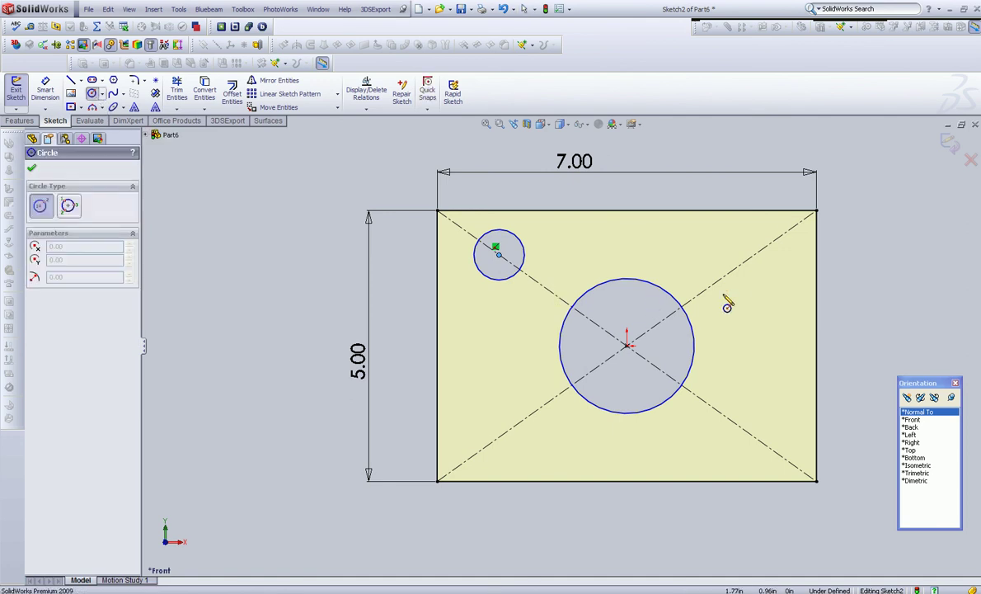
click(726, 275)
click(732, 288)
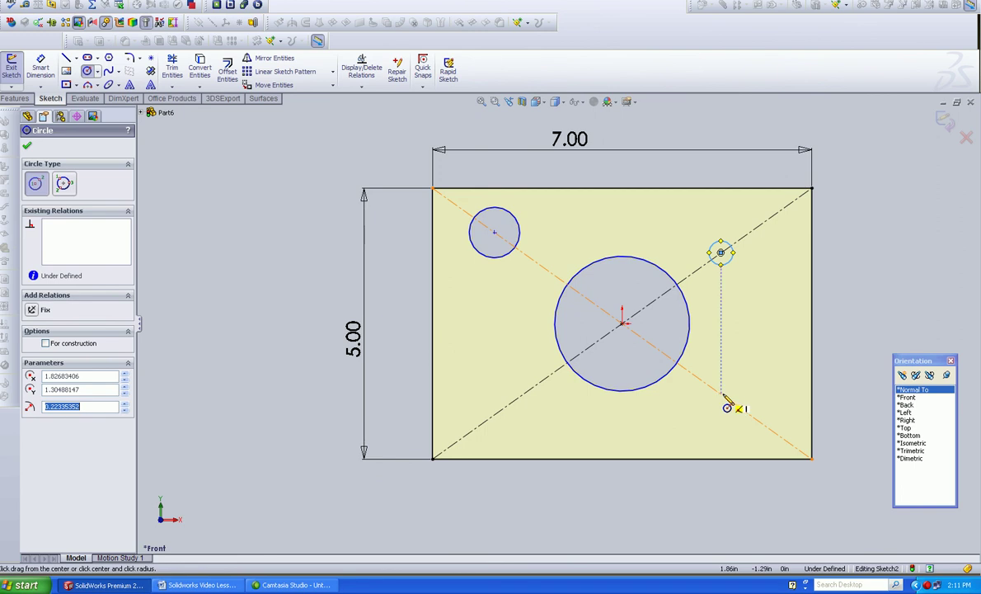
click(722, 394)
click(729, 411)
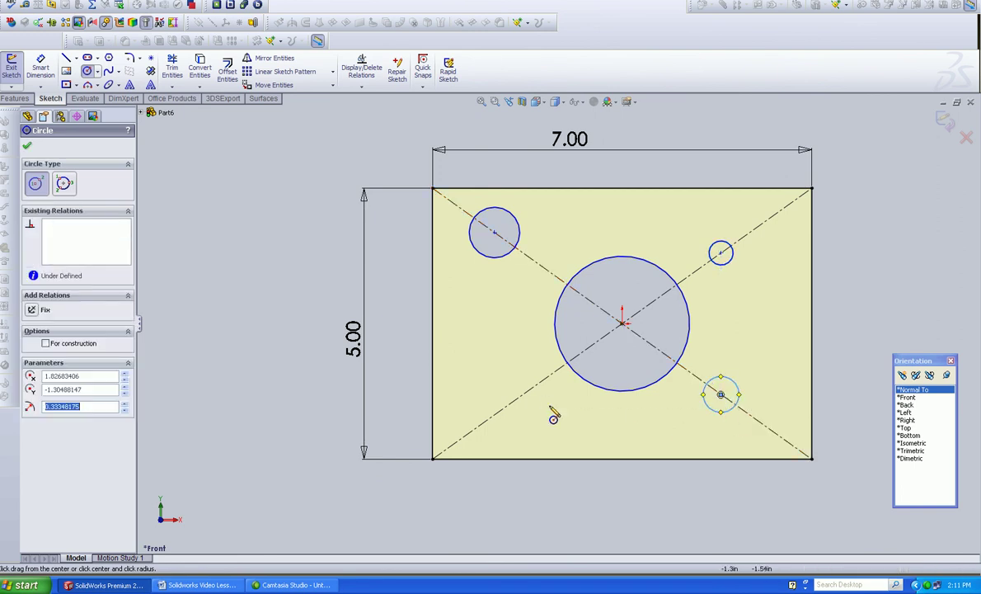
click(520, 397)
click(538, 418)
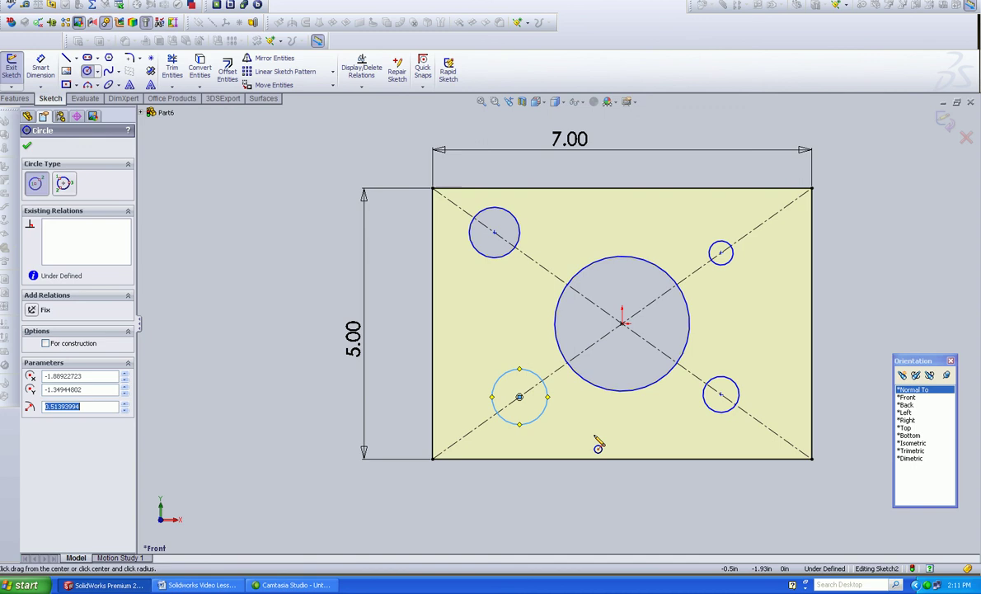
click(27, 145)
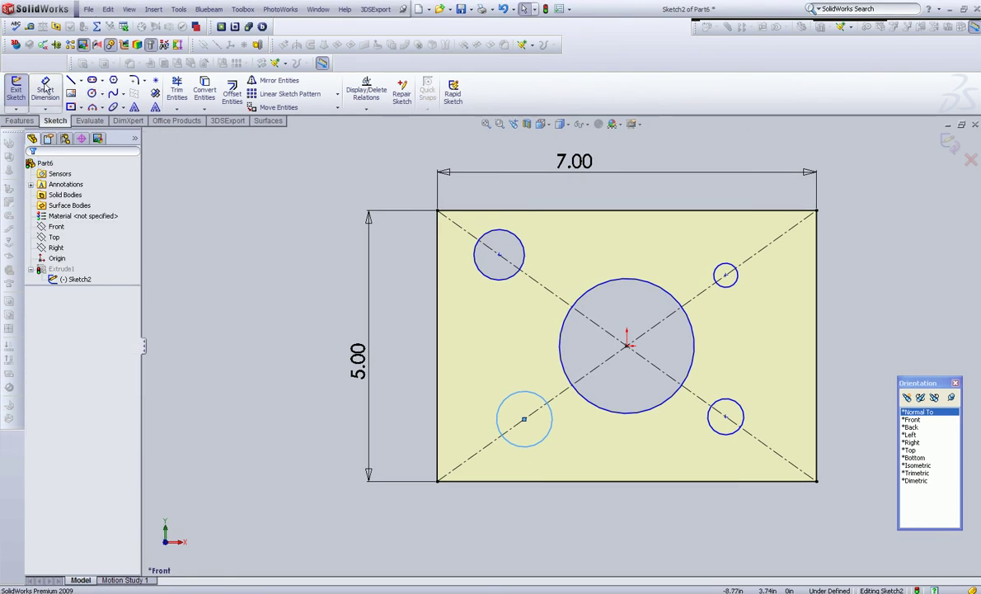
Dimension the upper-left circle's diameter to 0.50 in, down from 0.93.
click(47, 88)
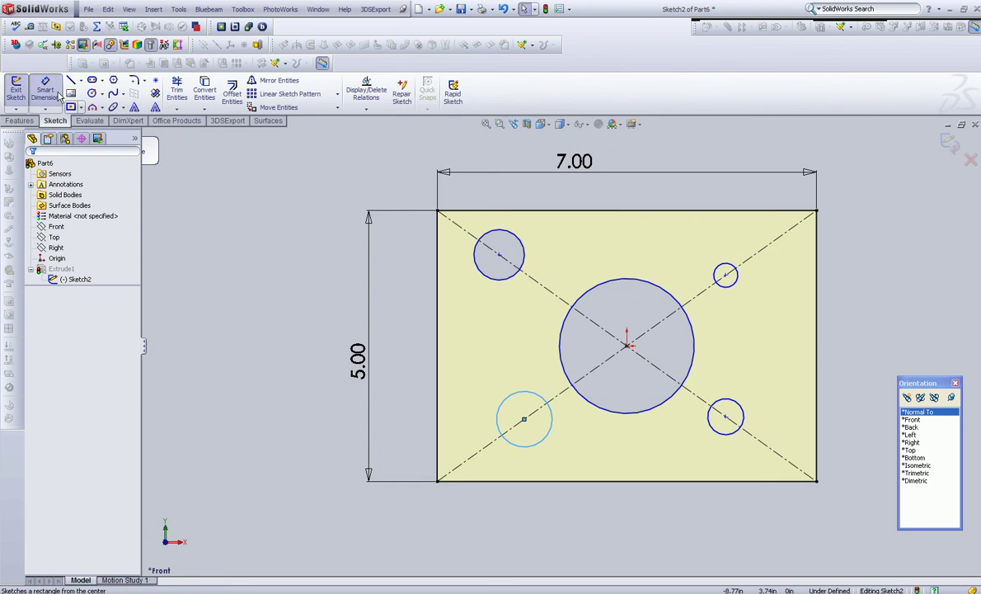
click(488, 239)
click(295, 169)
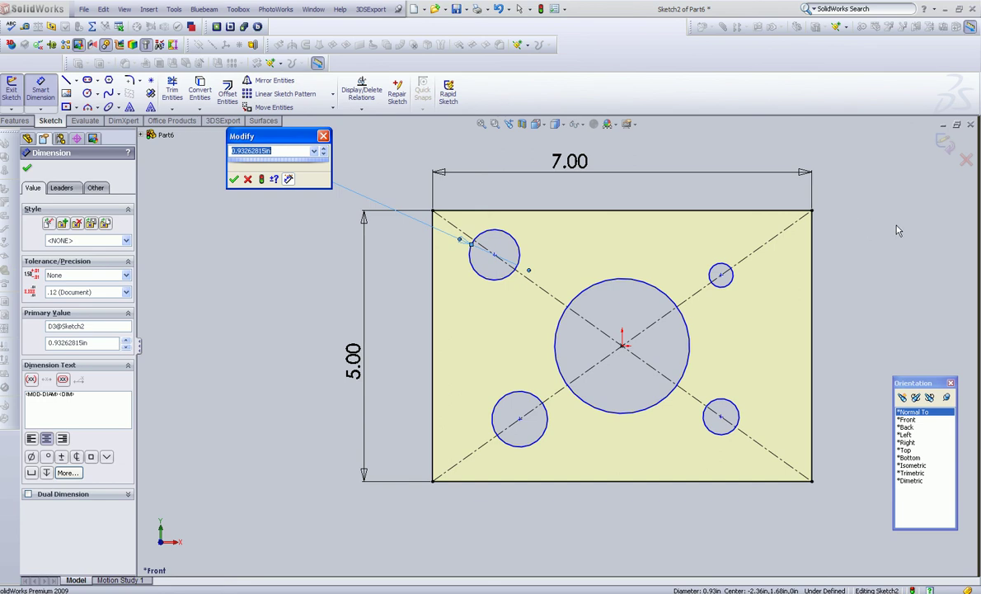
text(.5)
key(Return)
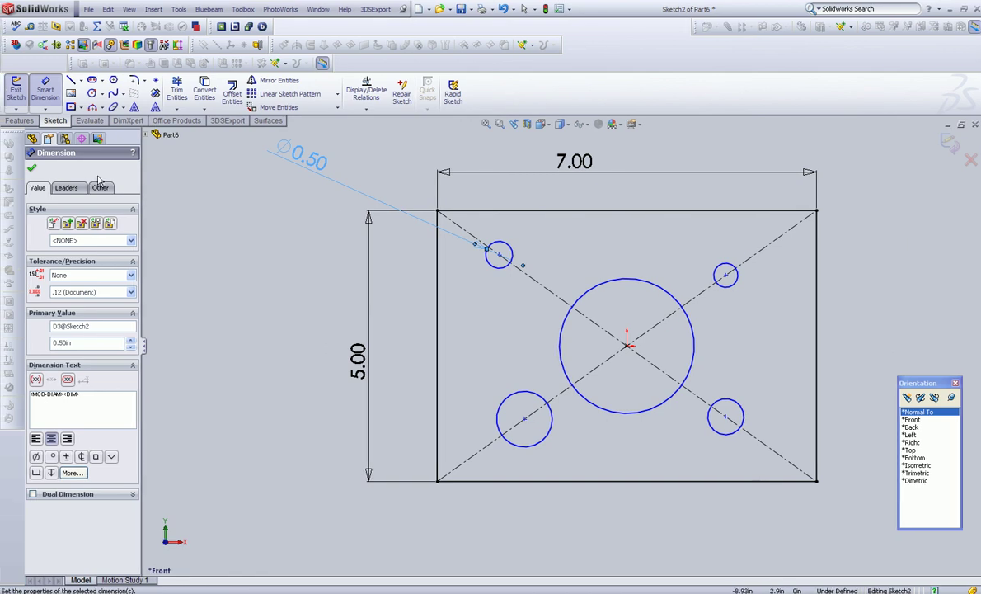
click(31, 167)
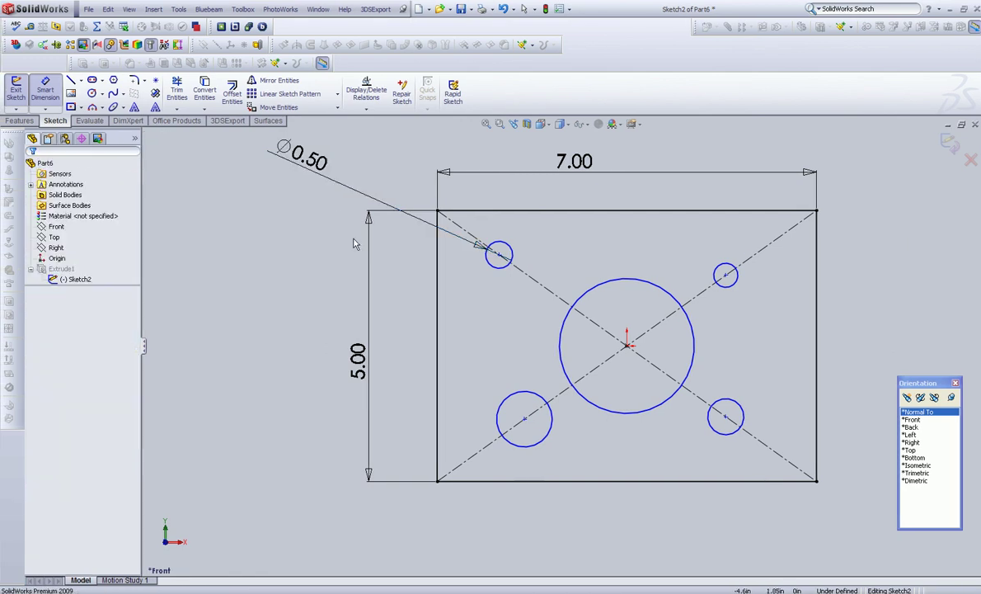
Apply an Equal relation to the four small diagonal circles.
click(504, 247)
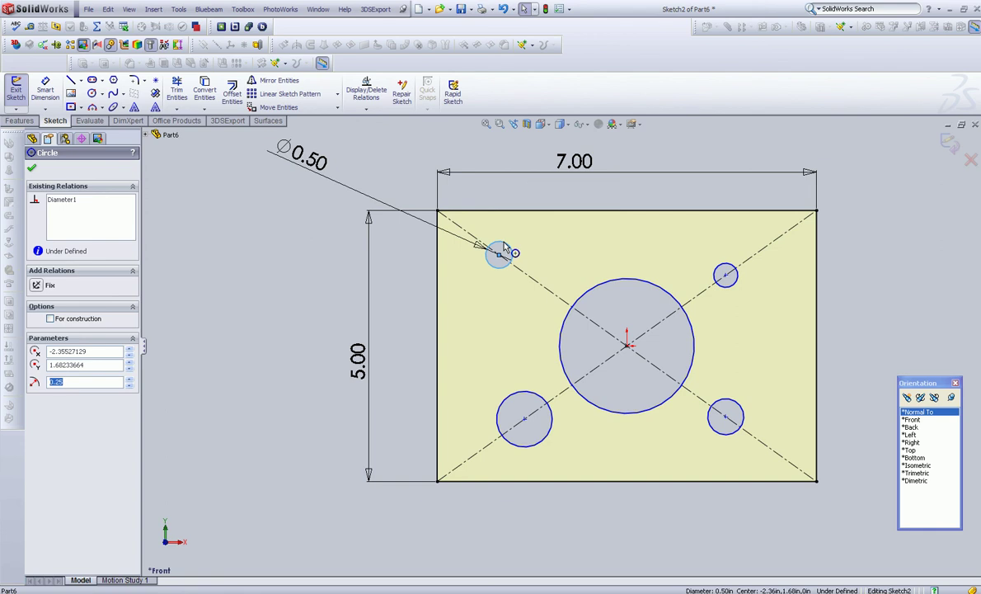
ctrl+click(725, 274)
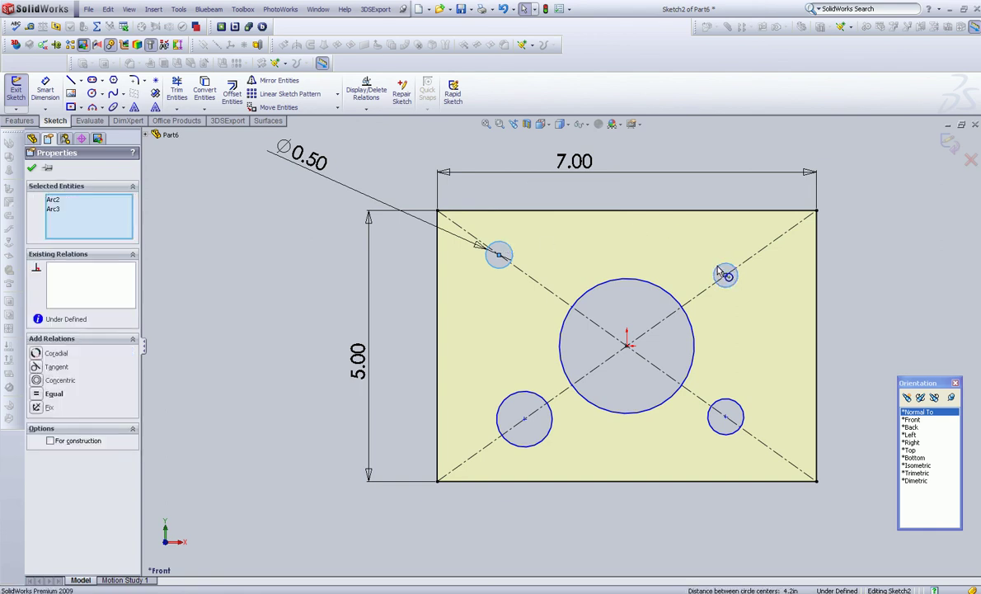
ctrl+click(723, 404)
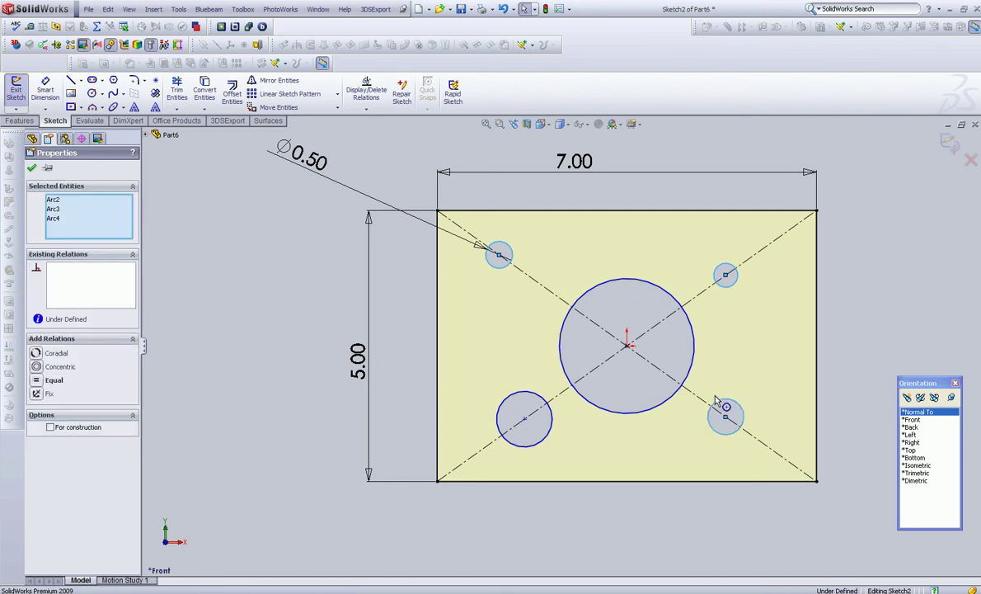
ctrl+click(534, 399)
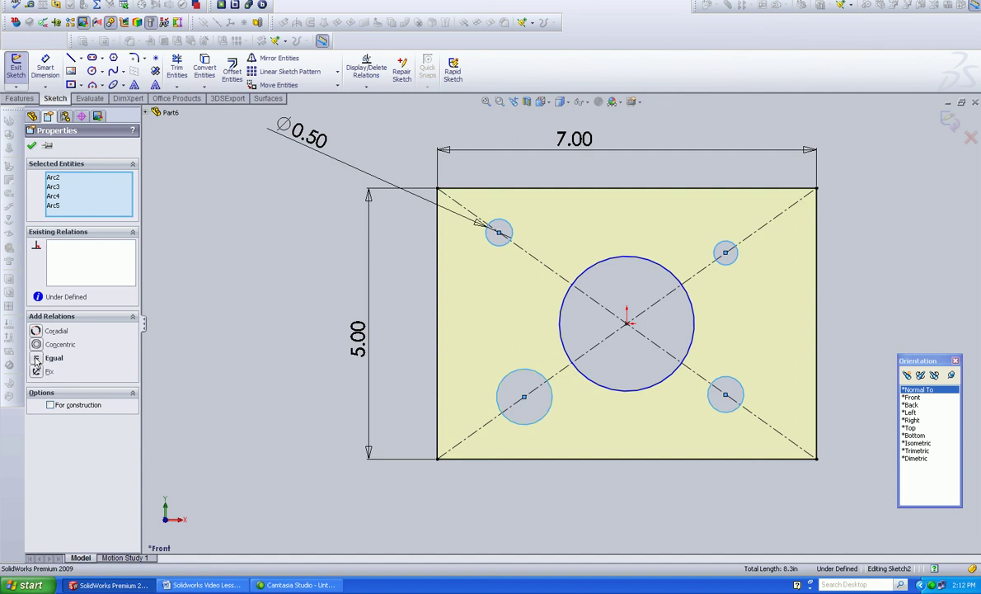
click(35, 358)
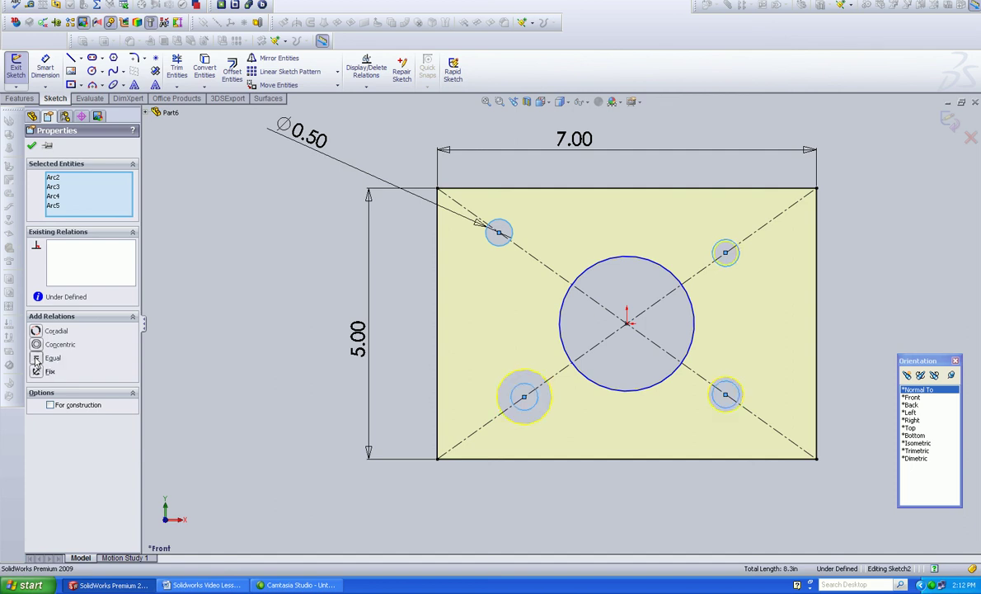
click(245, 291)
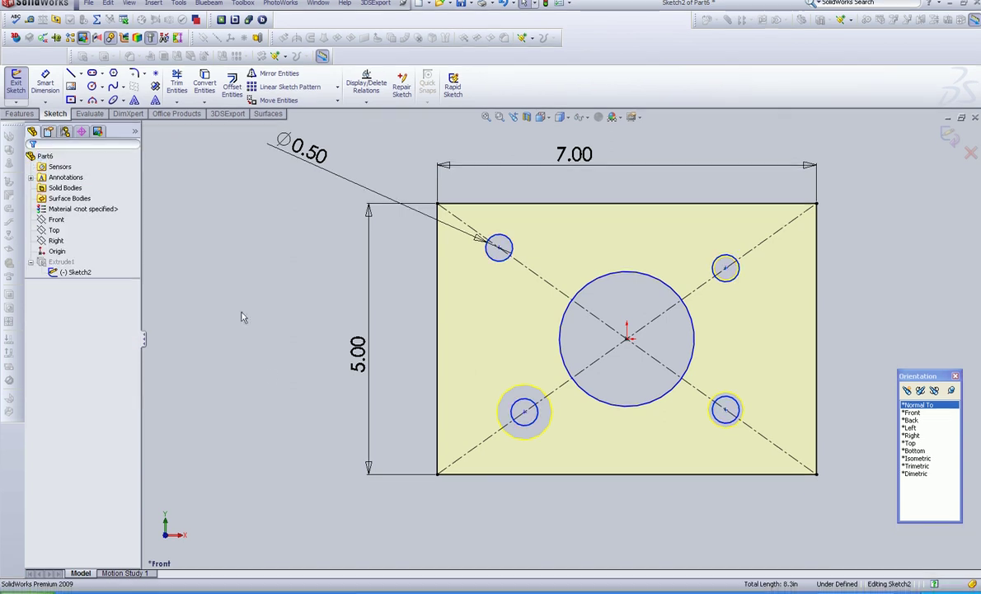
Rebuild the block with its four 0.50-in diagonal holes and show it in isometric view.
click(946, 141)
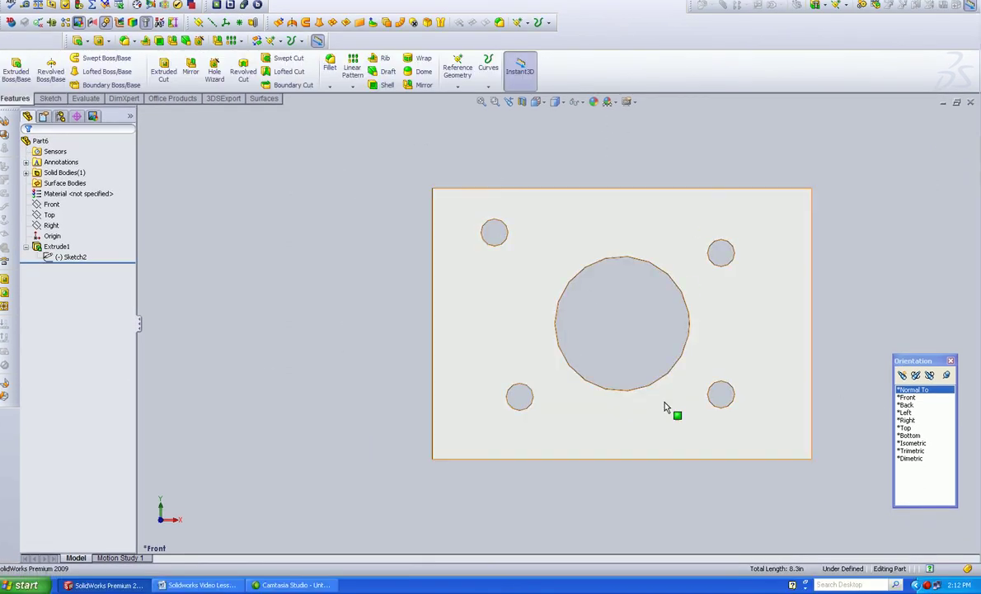
click(912, 443)
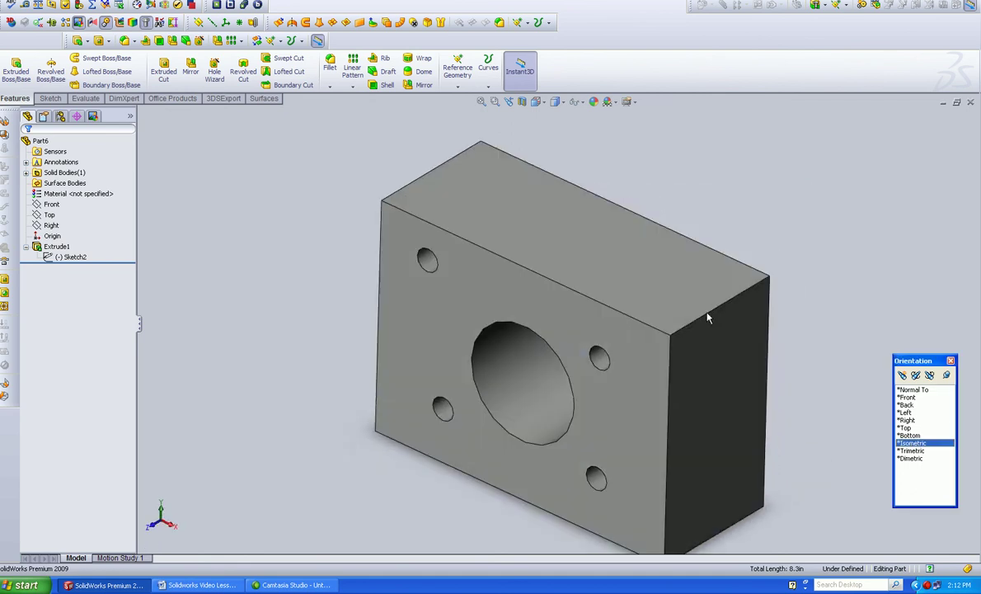